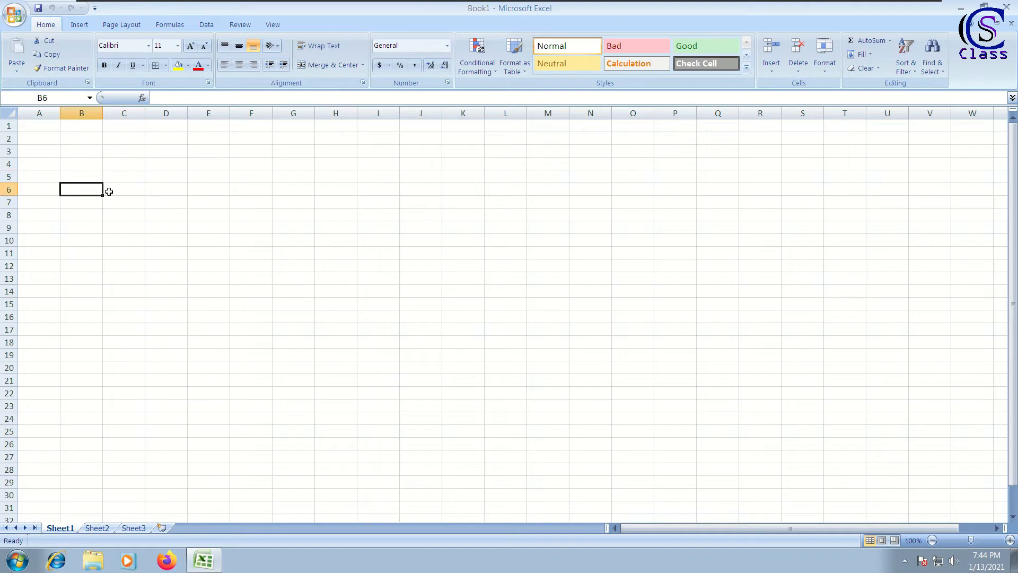
- Enter 98563 in cell C6 and apply the Number format to it
{"action": "left_click", "coordinate": [113, 191]}
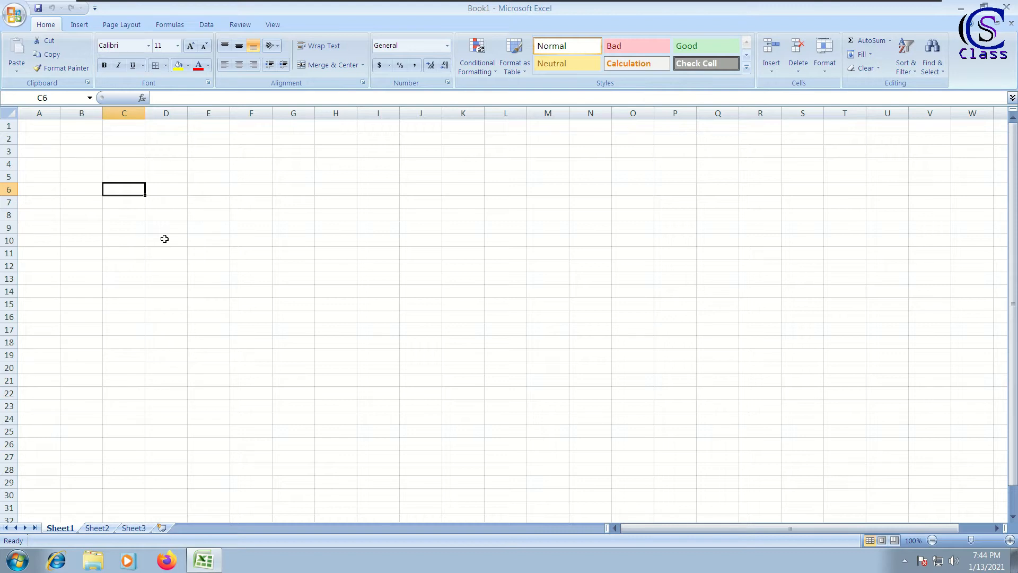
{"action": "type", "text": "98563"}
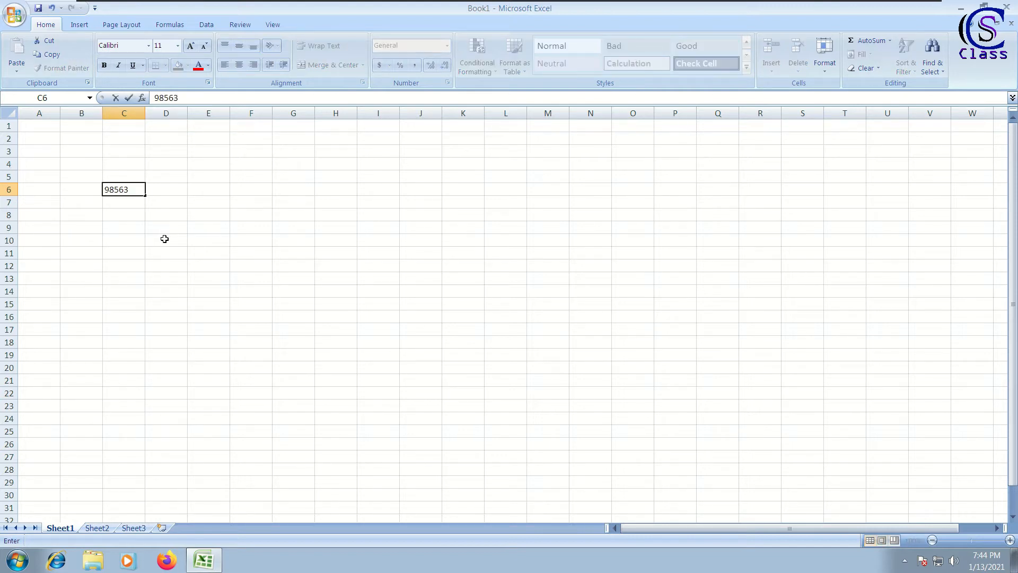
{"action": "left_click", "coordinate": [136, 212]}
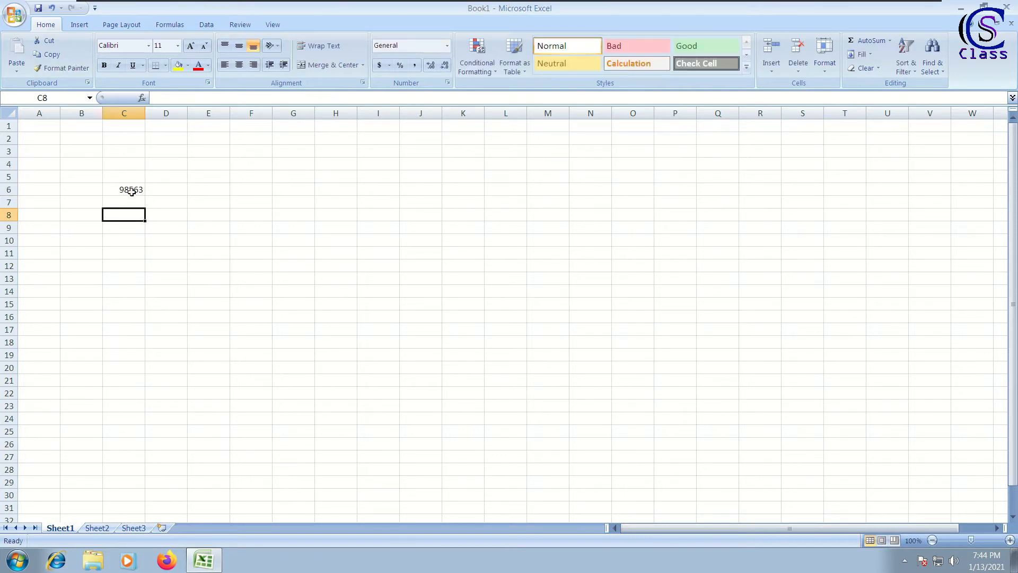
{"action": "left_click", "coordinate": [119, 191]}
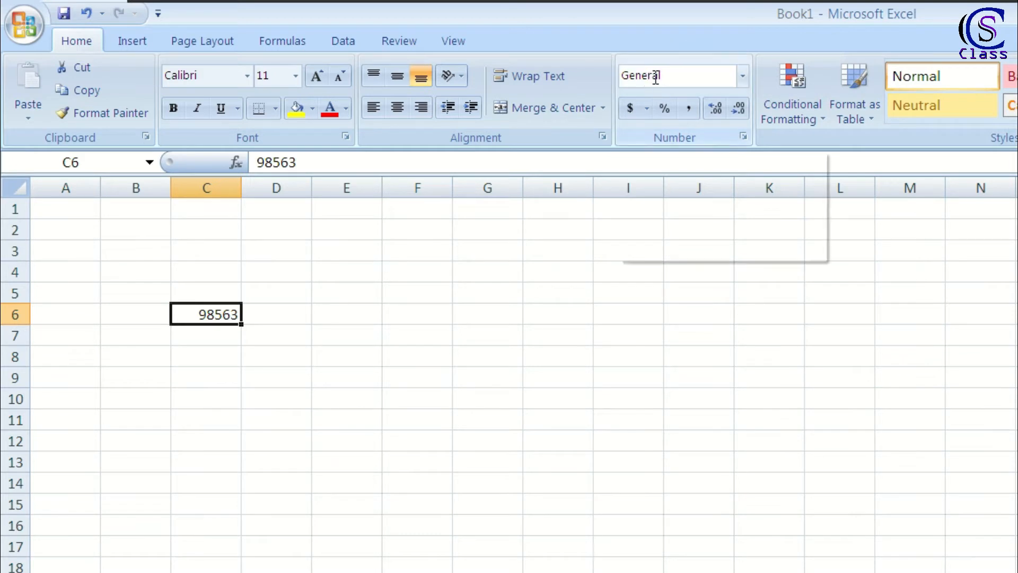
{"action": "left_click", "coordinate": [744, 77]}
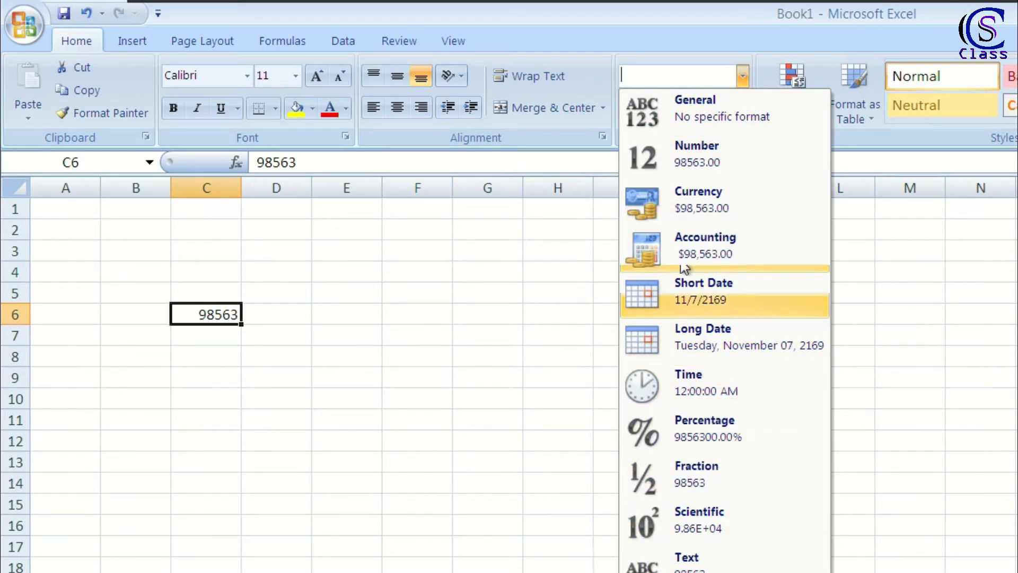
{"action": "left_click", "coordinate": [654, 149]}
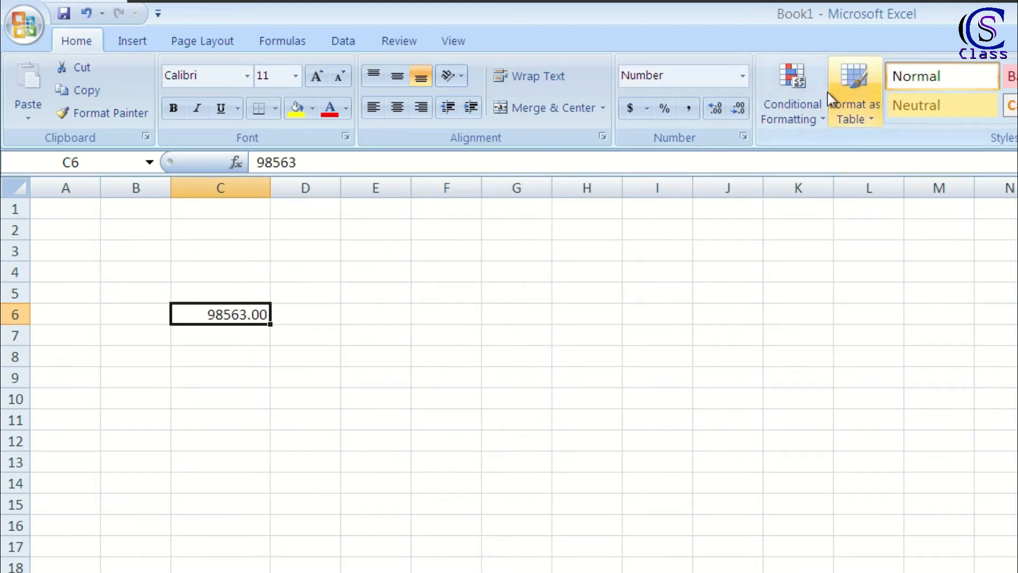
- Increase the decimal places of the number in C6 to five
{"action": "left_click", "coordinate": [716, 109]}
{"action": "left_click", "coordinate": [716, 109]}
{"action": "left_click", "coordinate": [716, 109]}
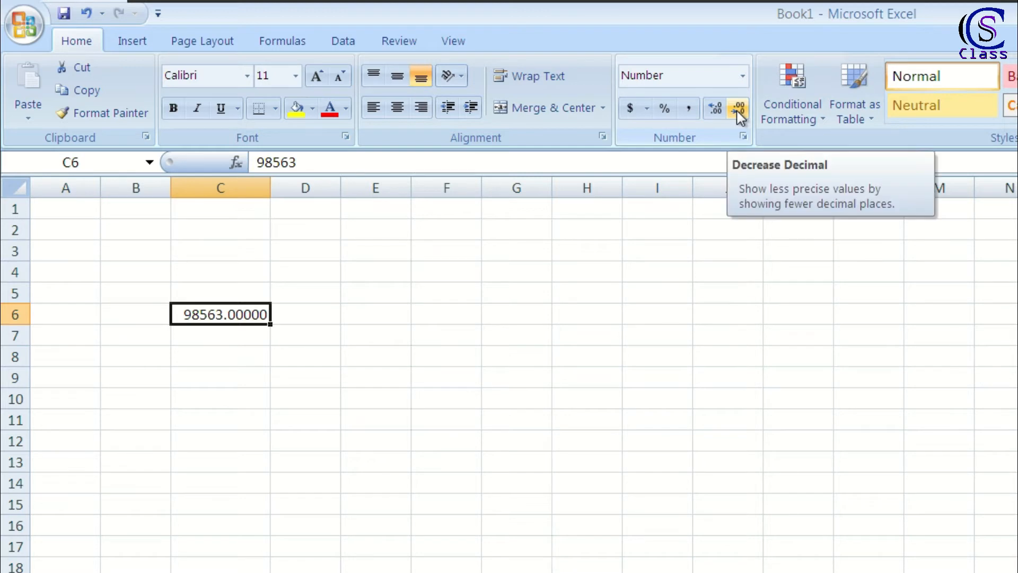
- Decrease the decimal places in C6 until the number has no decimals
{"action": "left_click", "coordinate": [739, 110]}
{"action": "left_click", "coordinate": [739, 109]}
{"action": "left_click", "coordinate": [739, 110]}
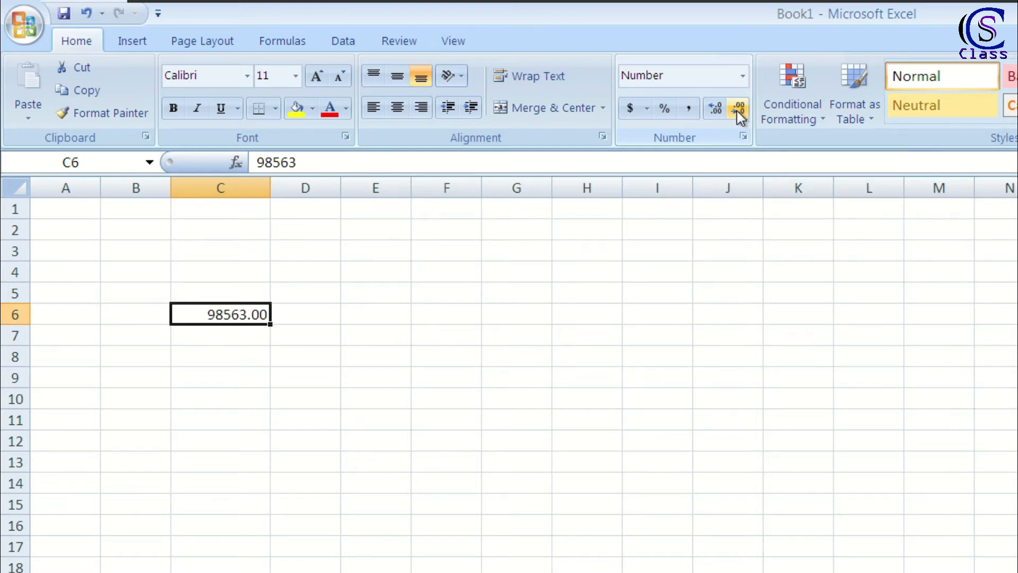
{"action": "left_click", "coordinate": [739, 110]}
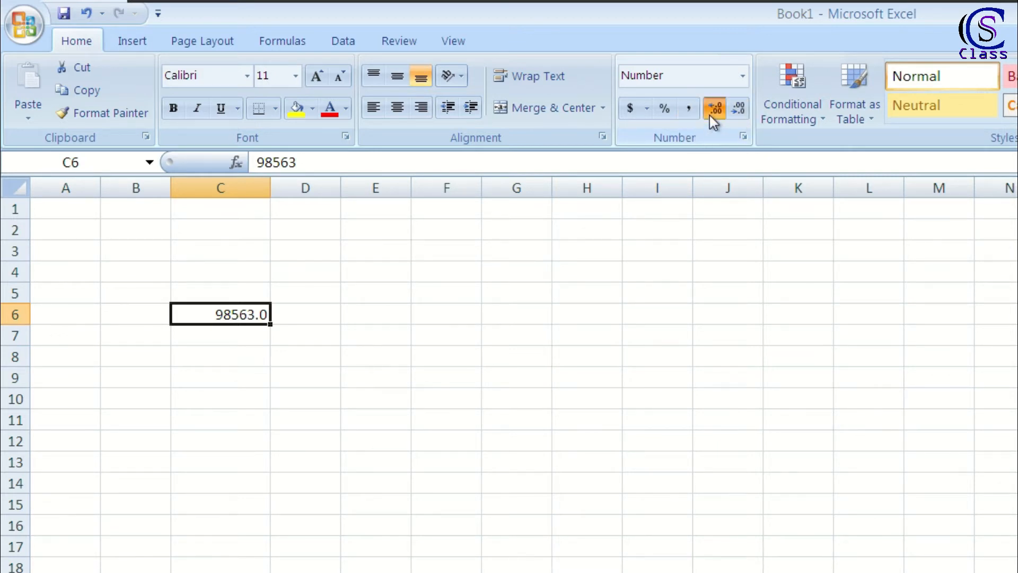
{"action": "left_click", "coordinate": [739, 110]}
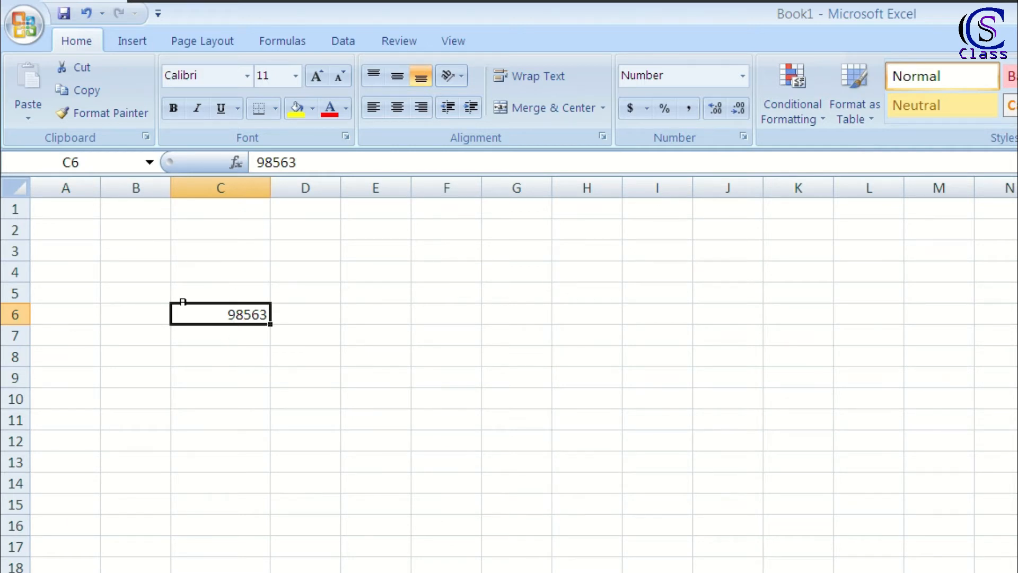
- Apply the Comma Style to C6 and reduce it to one decimal place
{"action": "left_click", "coordinate": [687, 109]}
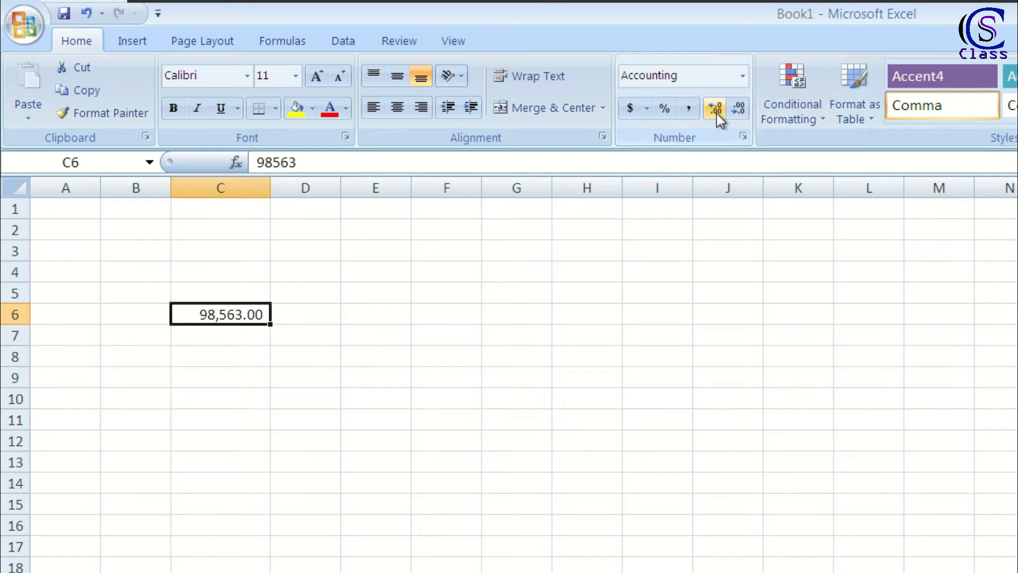
{"action": "left_click", "coordinate": [737, 109]}
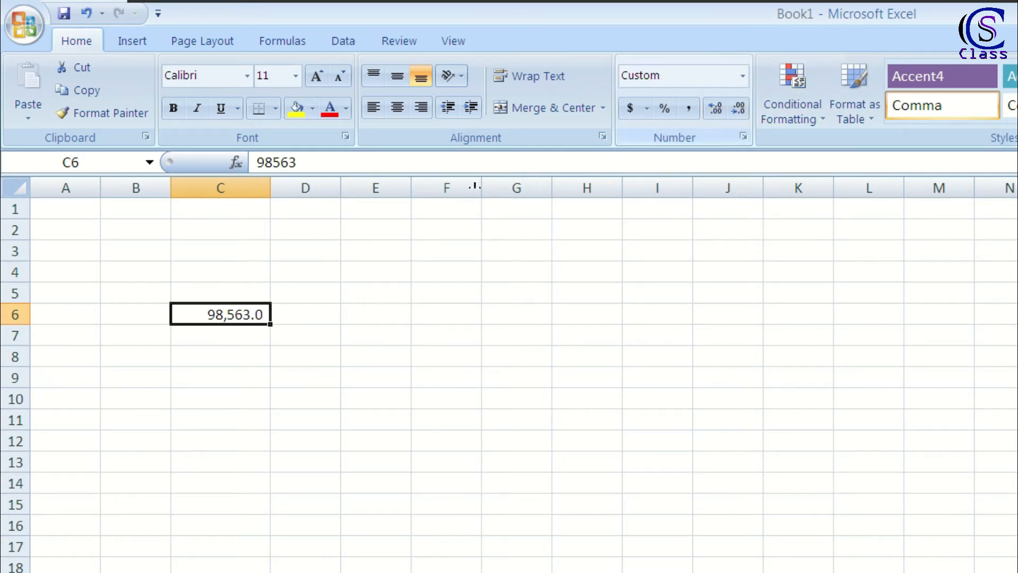
- Extend the value in C6 to 98563123 by appending 123, and clear the cell's contents
{"action": "left_click", "coordinate": [298, 162]}
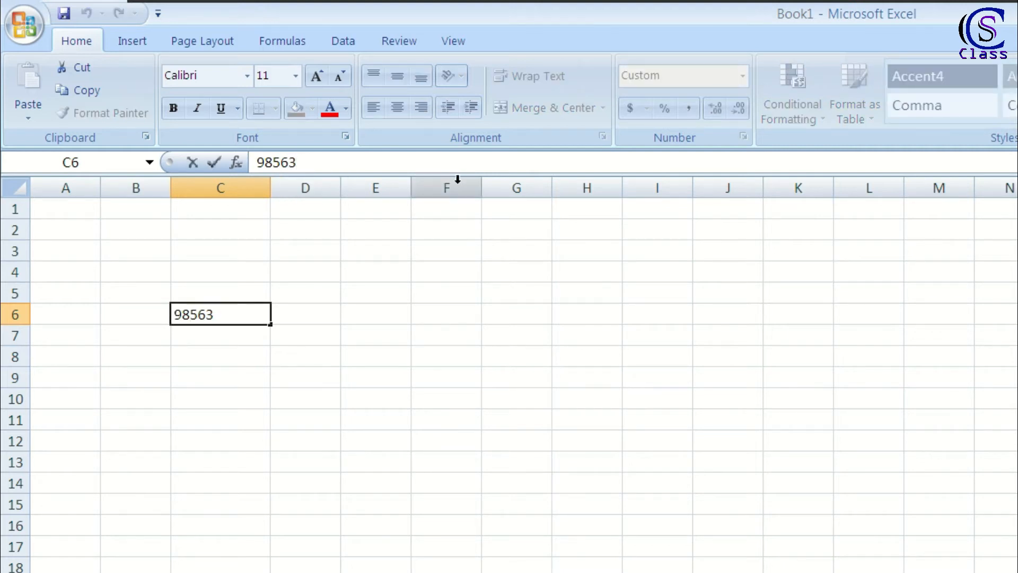
{"action": "type", "text": "123"}
{"action": "key", "text": "Return"}
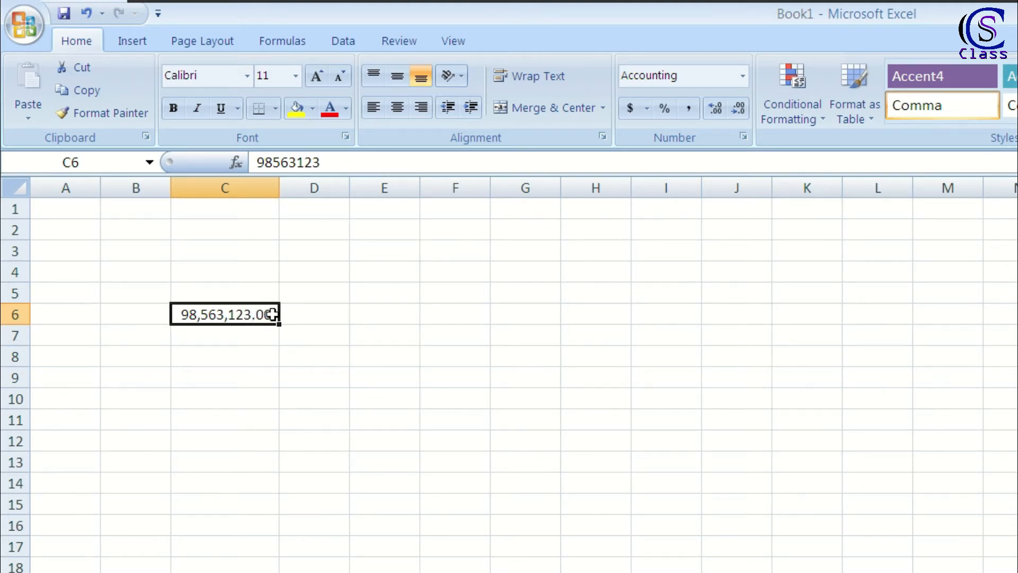
{"action": "key", "text": "Delete"}
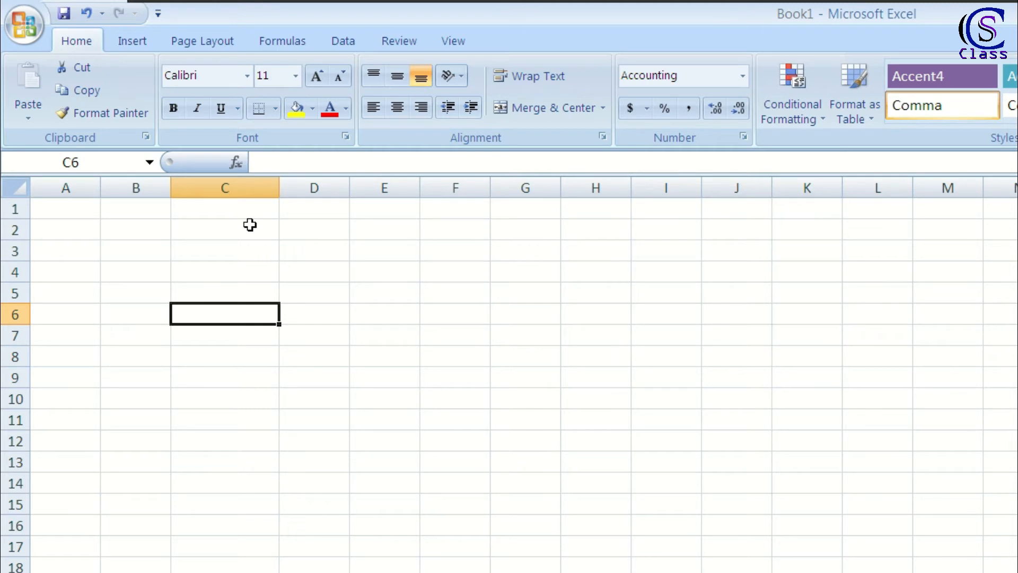
- Enter 1/6 directly in cell C3, and clear the cell's contents
{"action": "left_click", "coordinate": [223, 252]}
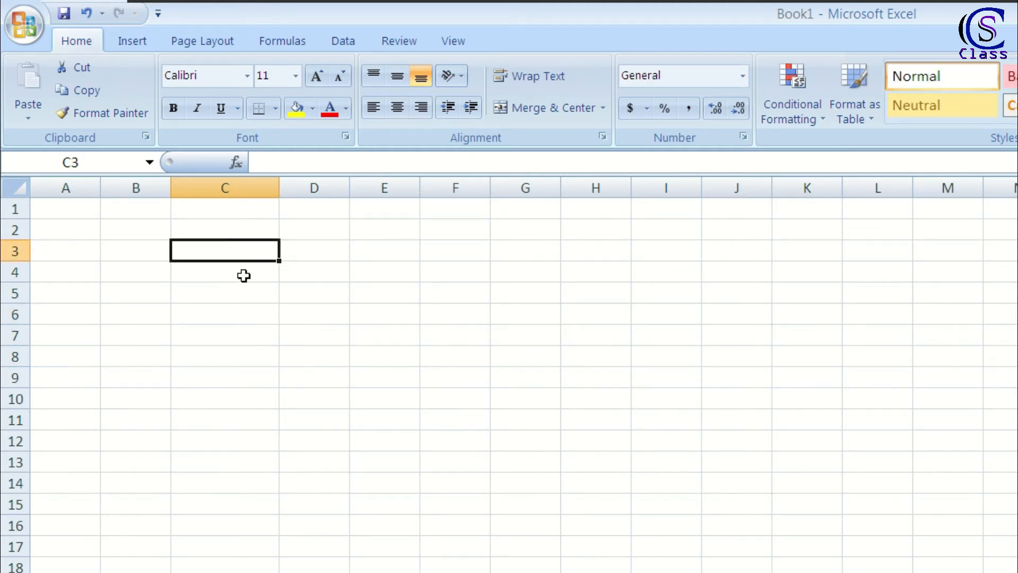
{"action": "type", "text": "1/"}
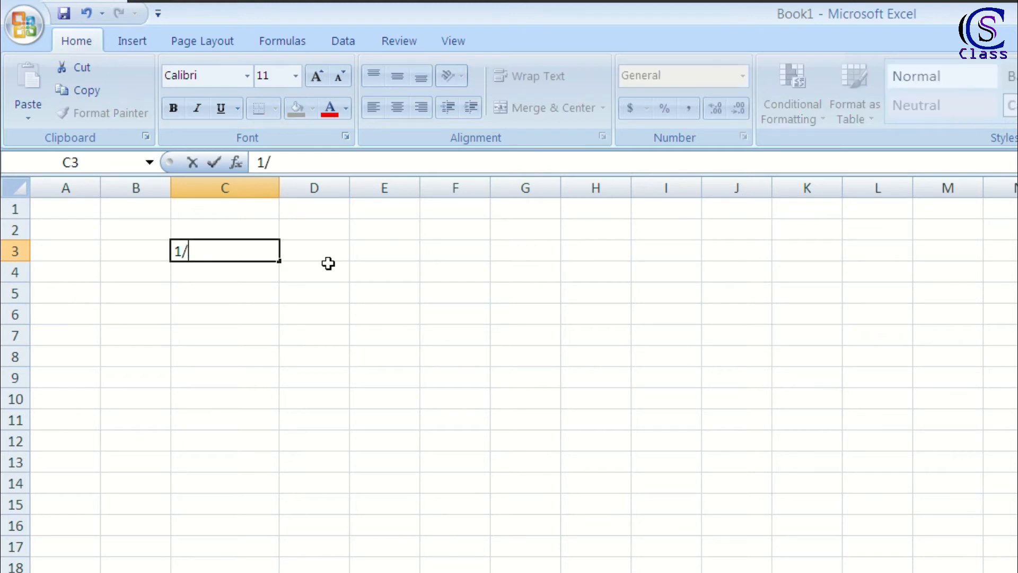
{"action": "type", "text": "6"}
{"action": "key", "text": "Return"}
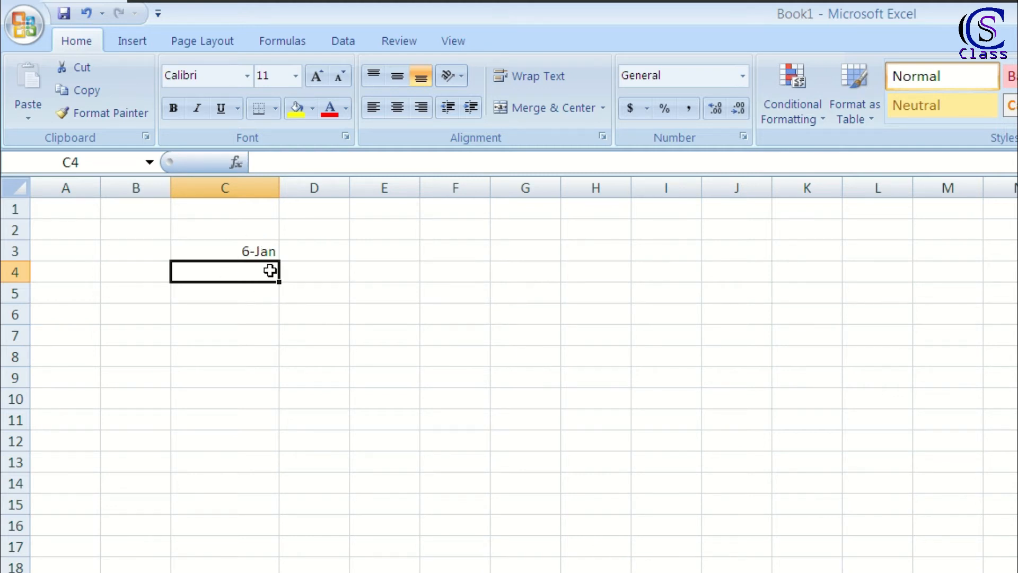
{"action": "left_click", "coordinate": [267, 251]}
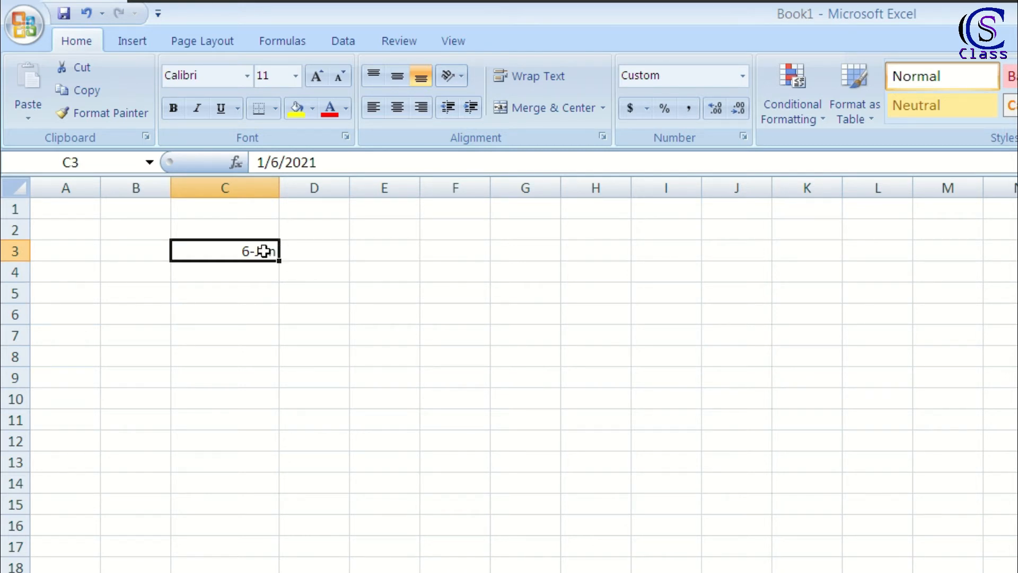
{"action": "key", "text": "Delete"}
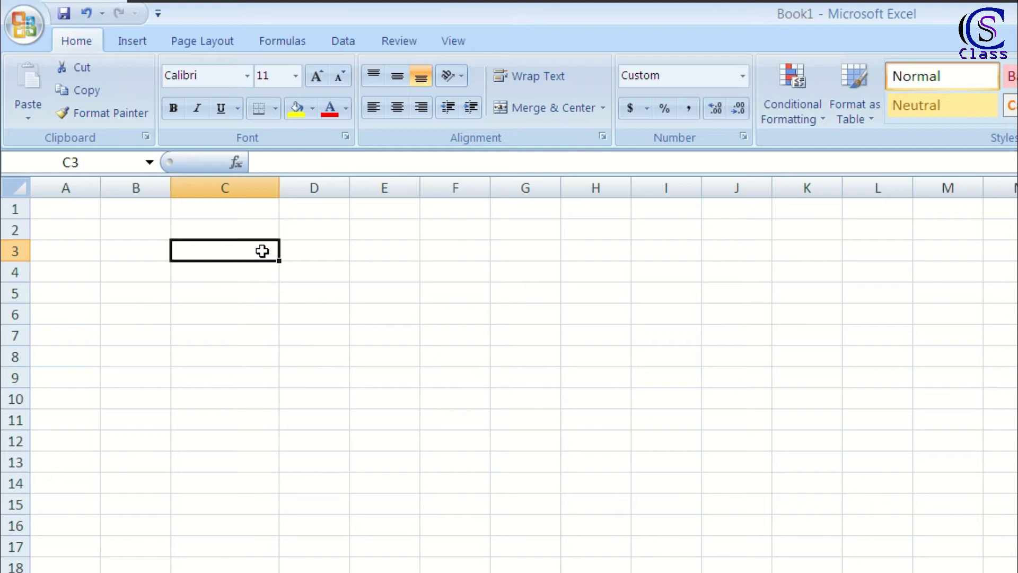
- Enter the fraction one sixth in C3 as 0 1/6 and select the cell to check it
{"action": "type", "text": "0"}
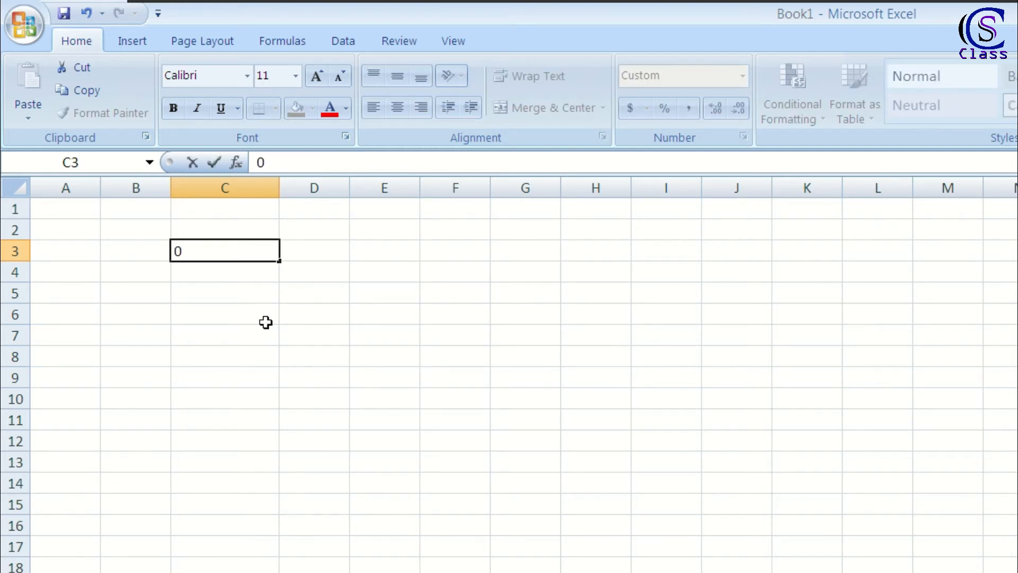
{"action": "type", "text": " 1/9"}
{"action": "key", "text": "BackSpace"}
{"action": "type", "text": "6"}
{"action": "key", "text": "Return"}
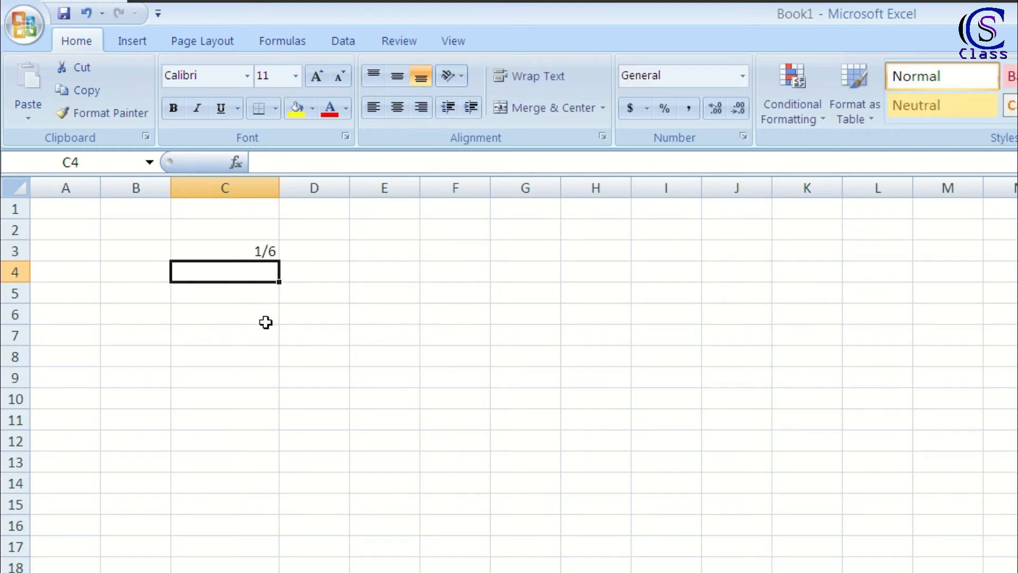
{"action": "left_click", "coordinate": [267, 254]}
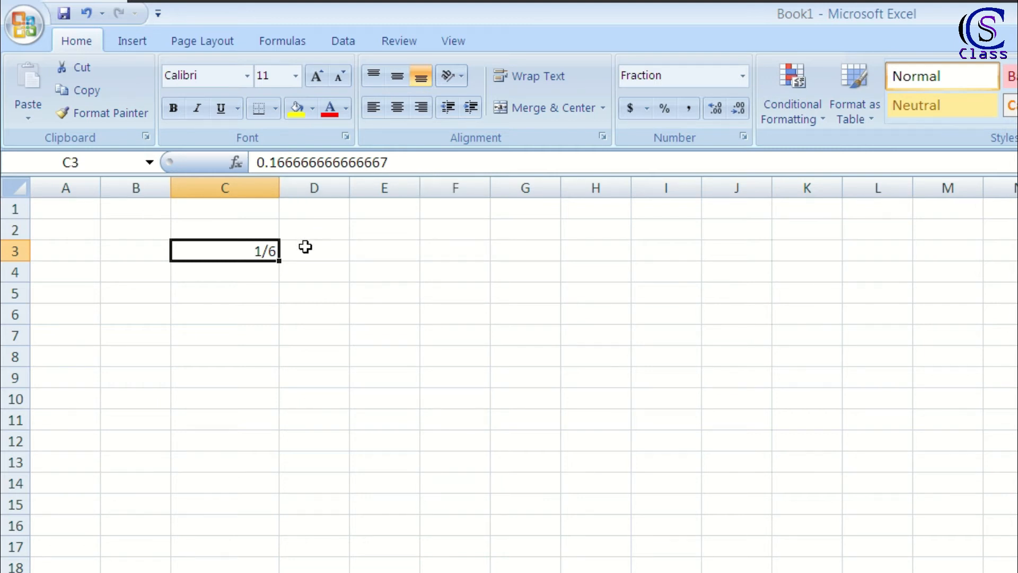
- Enter the mixed fraction 5 1/6 in cell C5
{"action": "left_click", "coordinate": [219, 296]}
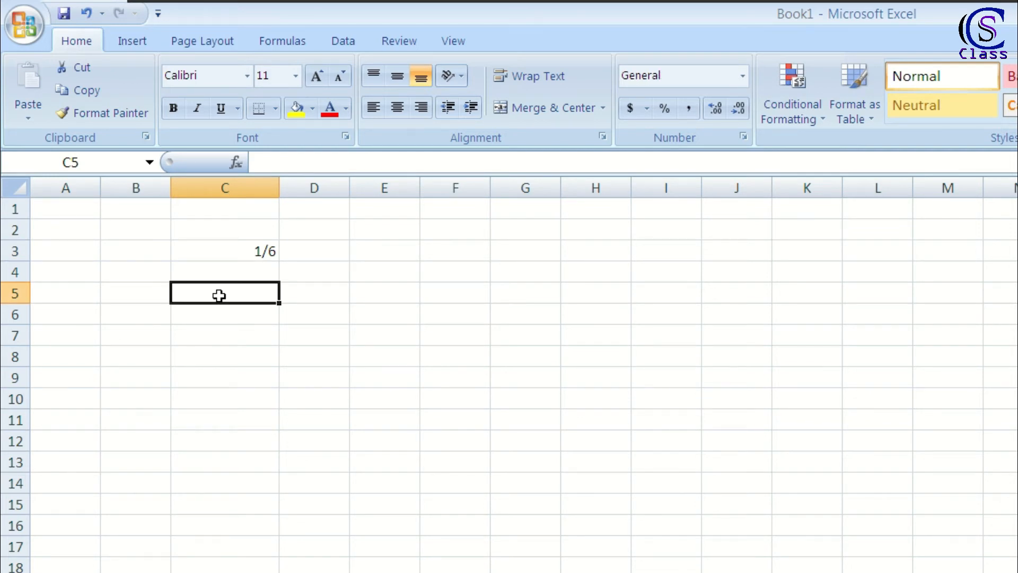
{"action": "type", "text": "5"}
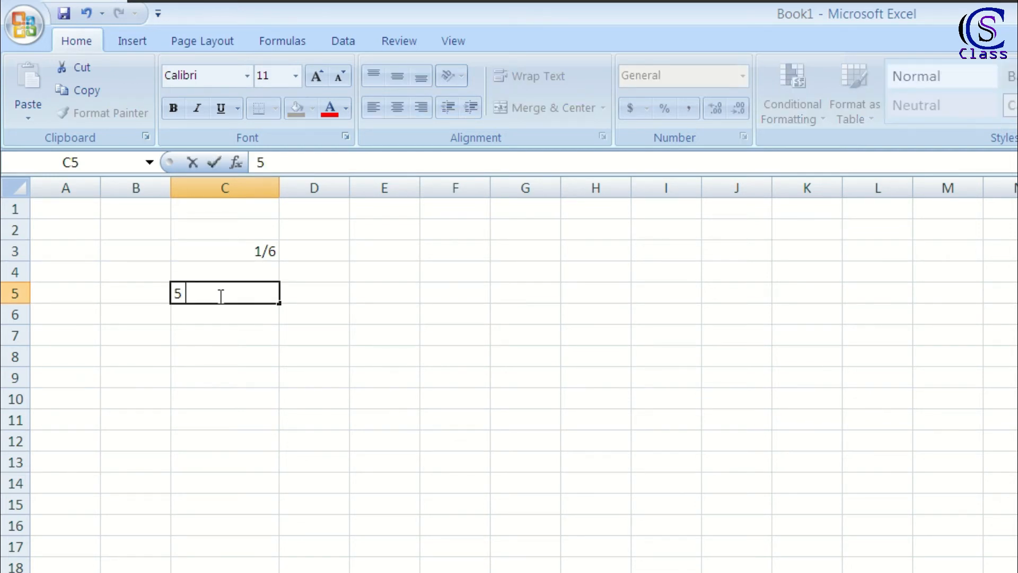
{"action": "type", "text": " 1/6"}
{"action": "key", "text": "Return"}
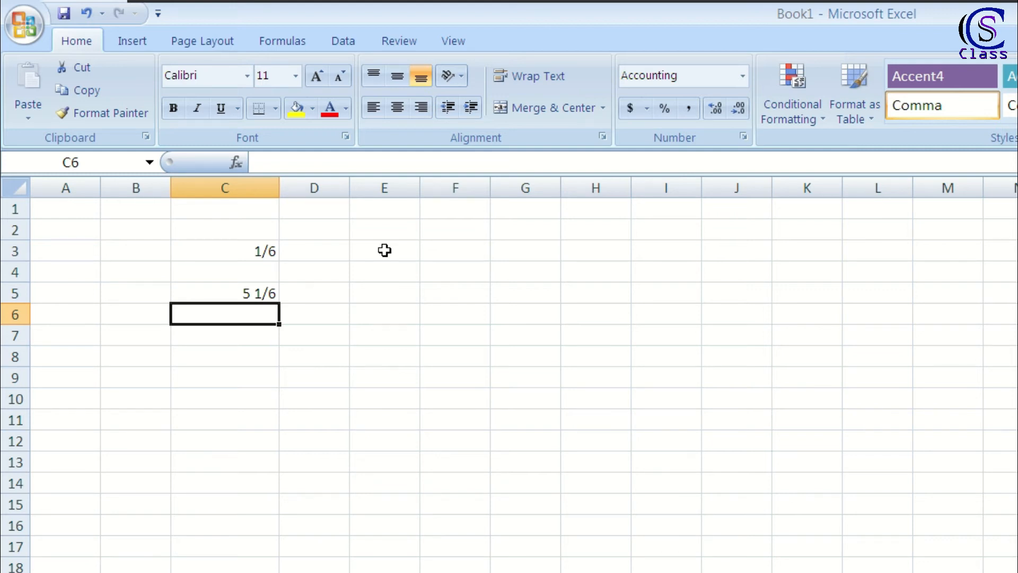
- Enter 75/100 in cell C6 and apply the Percent Style to it
{"action": "type", "text": "75"}
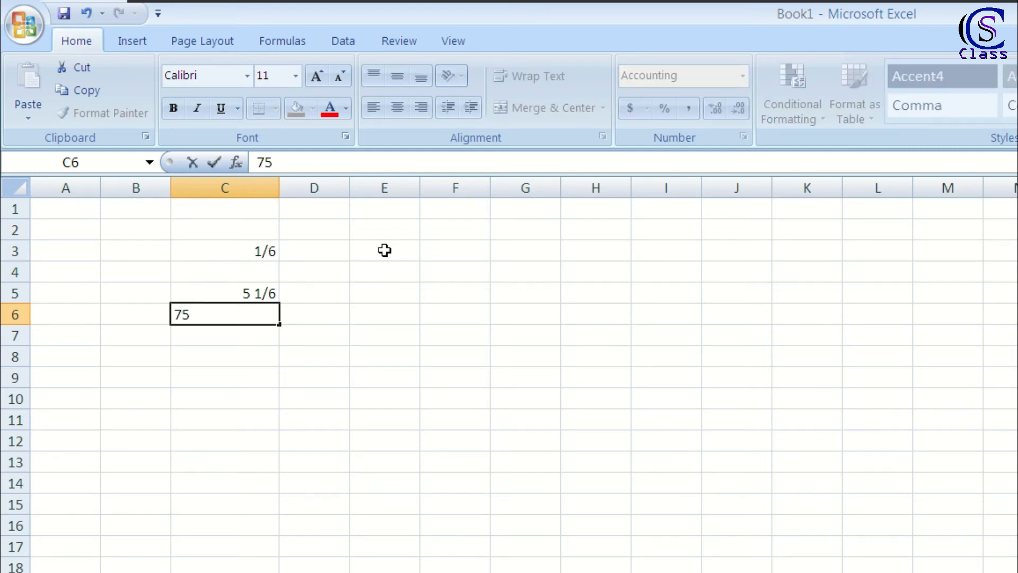
{"action": "type", "text": "/100"}
{"action": "key", "text": "Return"}
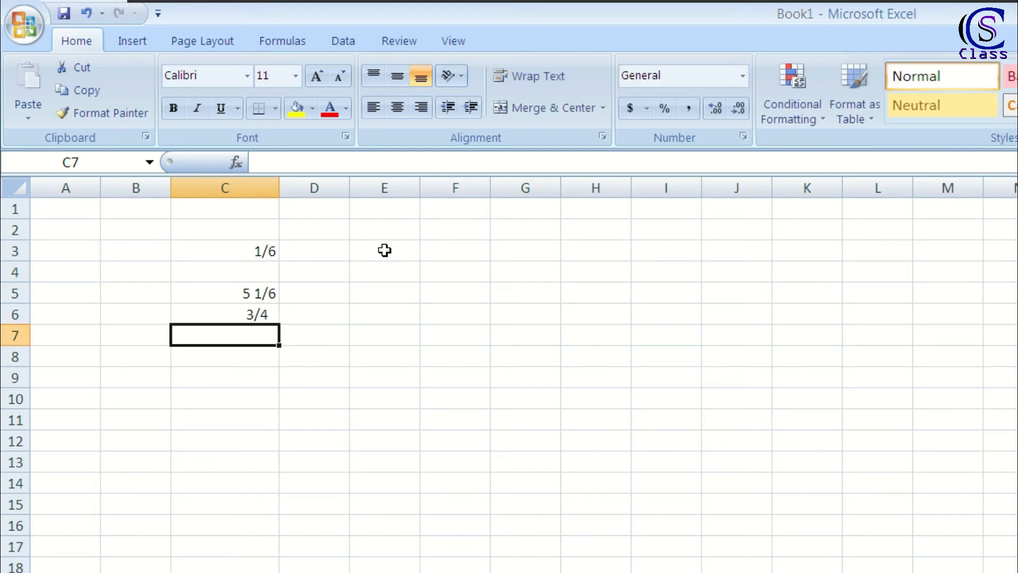
{"action": "left_click", "coordinate": [254, 320]}
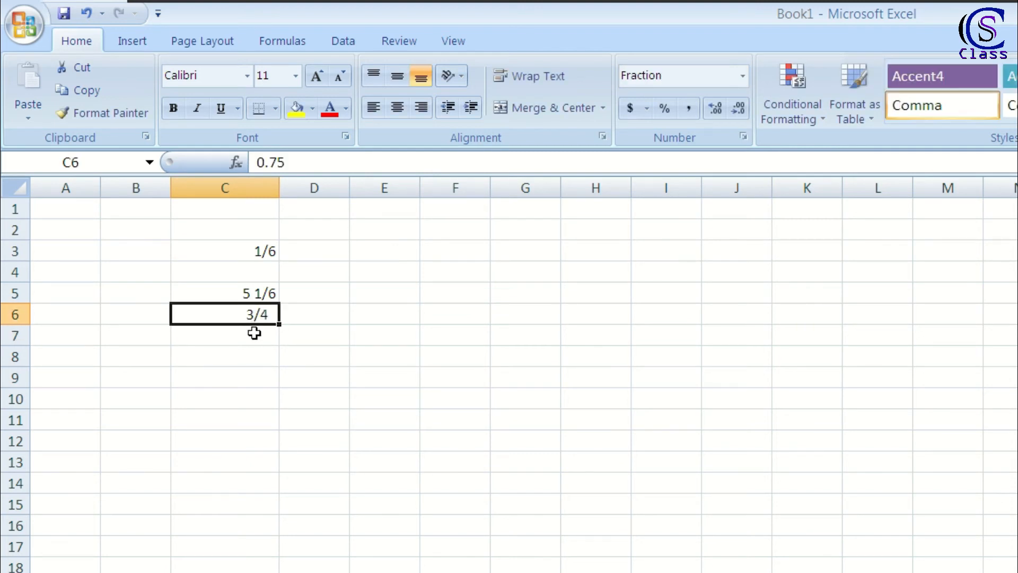
{"action": "key", "text": "F2"}
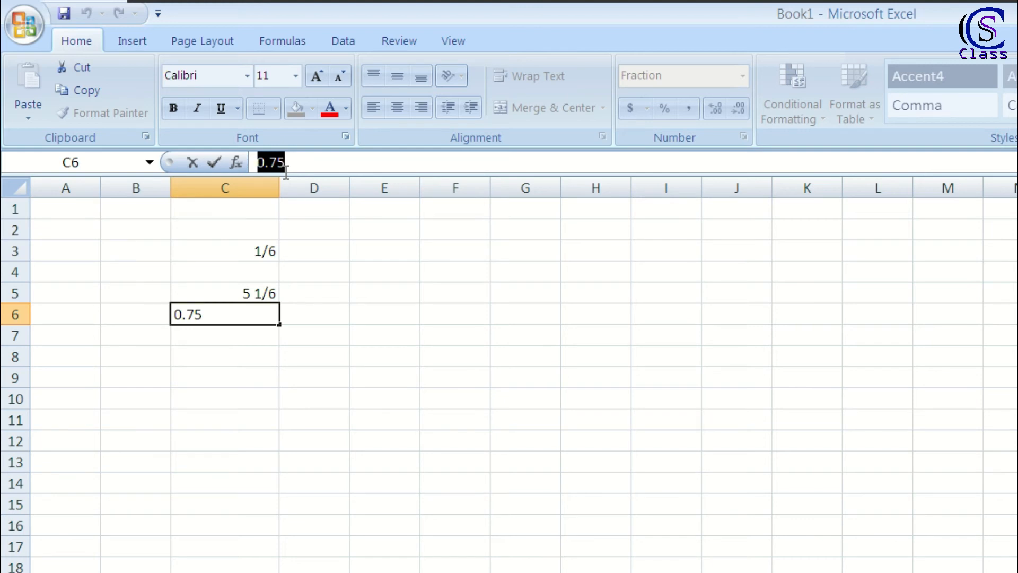
{"action": "key", "text": "Escape"}
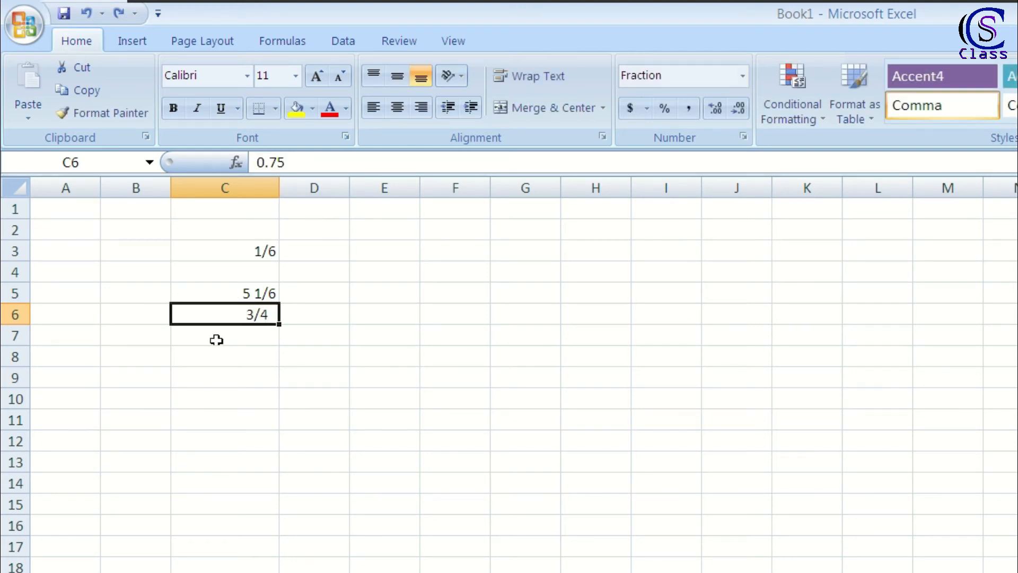
{"action": "left_click", "coordinate": [663, 111]}
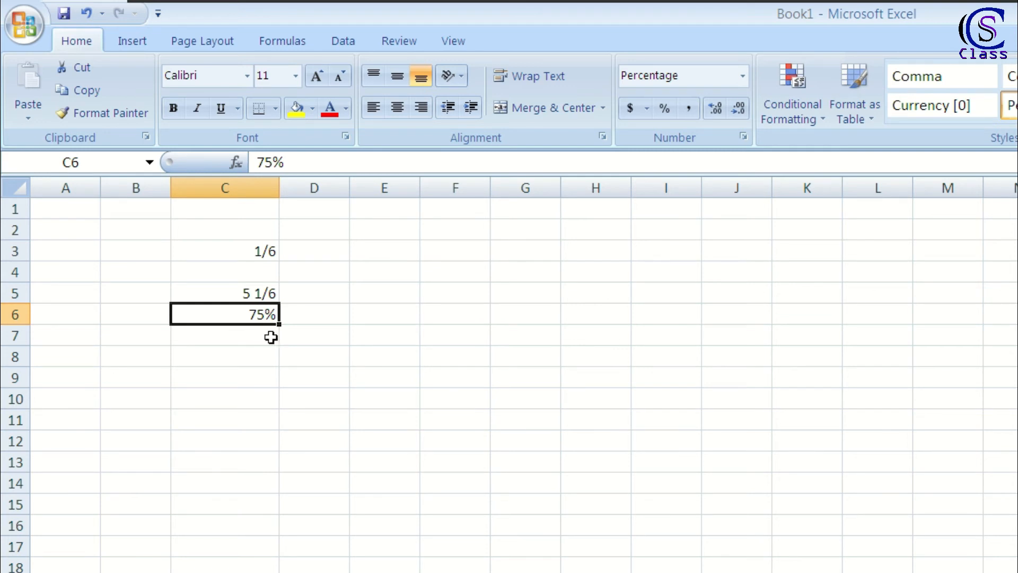
- Enter 0.85 in cell D6 and apply the Percent Style to it
{"action": "double_click", "coordinate": [327, 318]}
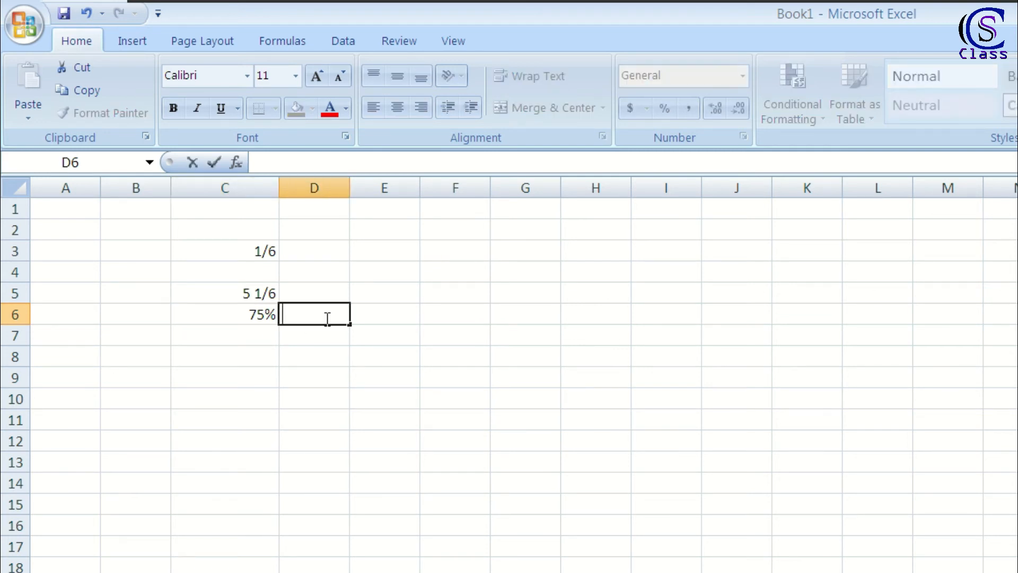
{"action": "type", "text": "0.85"}
{"action": "key", "text": "Return"}
{"action": "left_click", "coordinate": [325, 316]}
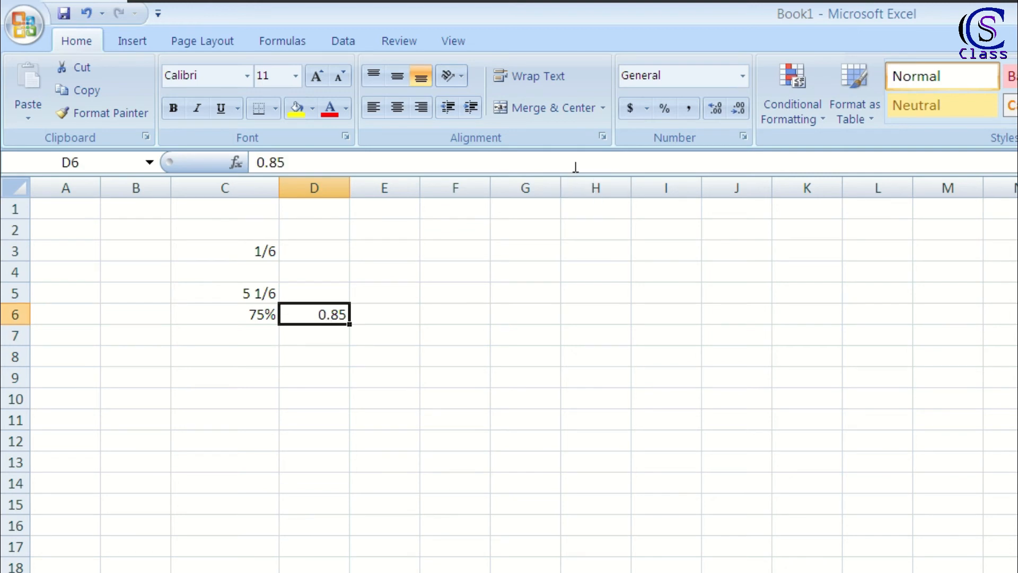
{"action": "left_click", "coordinate": [664, 109]}
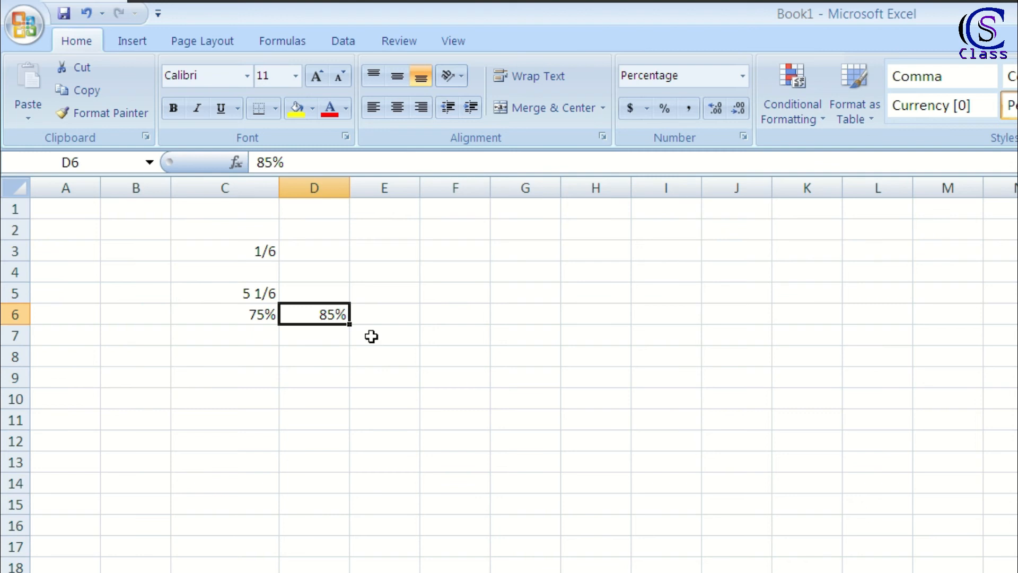
- Enlarge the font of cells C2:D6 to size 14 and make their contents bold
{"action": "key", "text": "Return"}
{"action": "left_click_drag", "start_coordinate": [205, 234], "coordinate": [314, 309]}
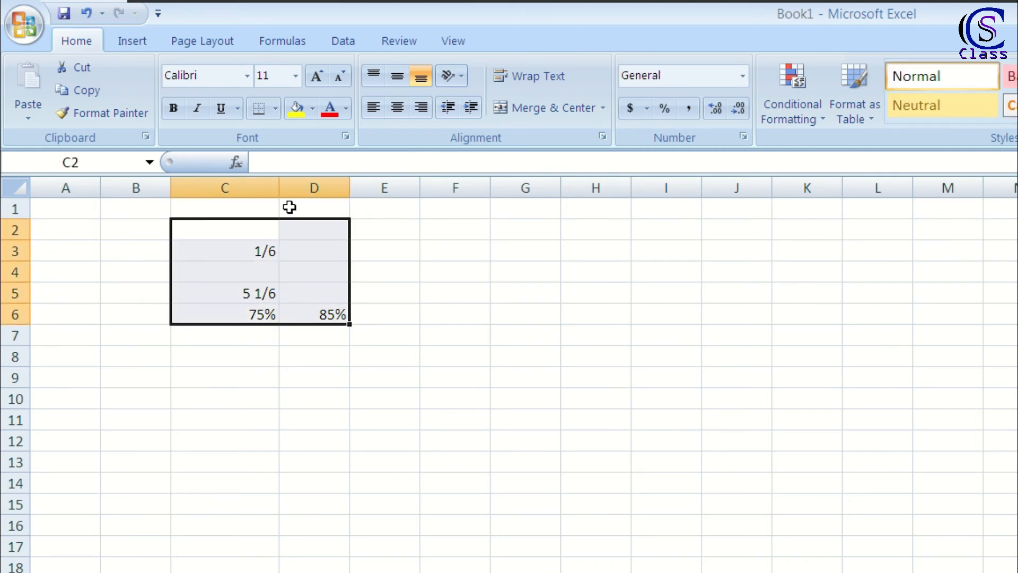
{"action": "left_click", "coordinate": [319, 78]}
{"action": "left_click", "coordinate": [320, 78]}
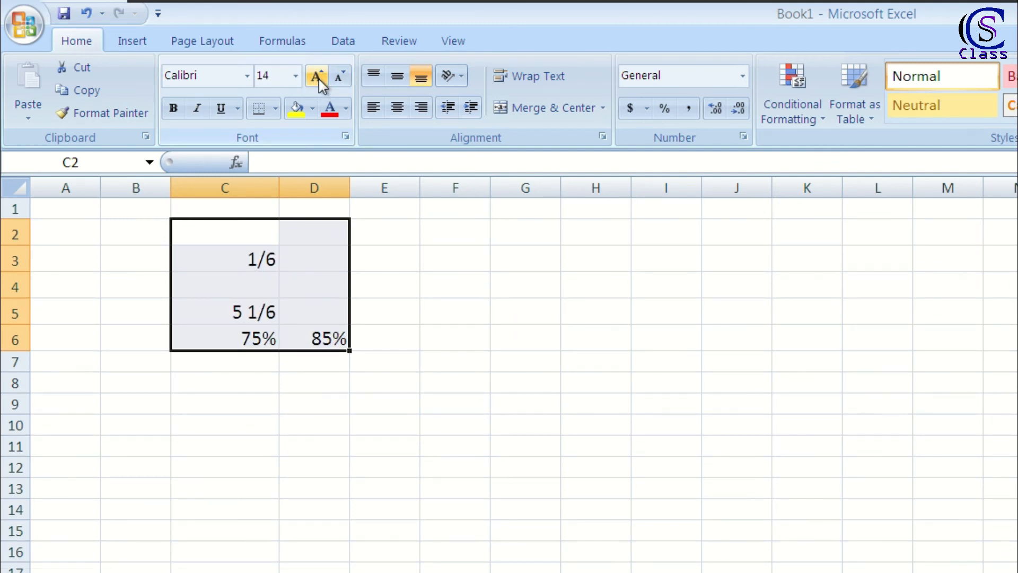
{"action": "left_click", "coordinate": [174, 109]}
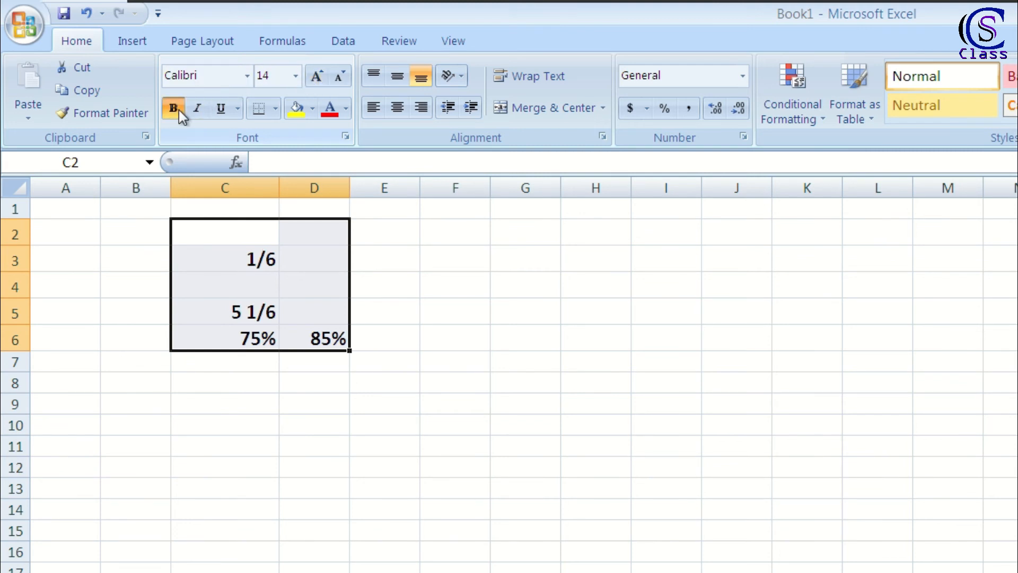
- Change the font of cells C2:D6 to Bookman Old Style and colour the text red
{"action": "left_click", "coordinate": [248, 76]}
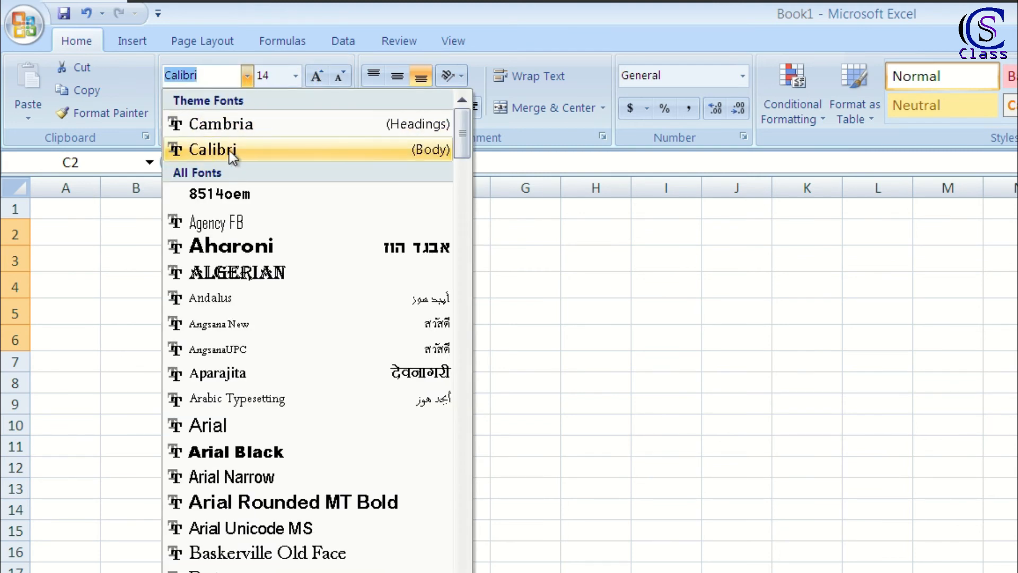
{"action": "scroll", "coordinate": [246, 459], "scroll_direction": "down", "scroll_amount": 7}
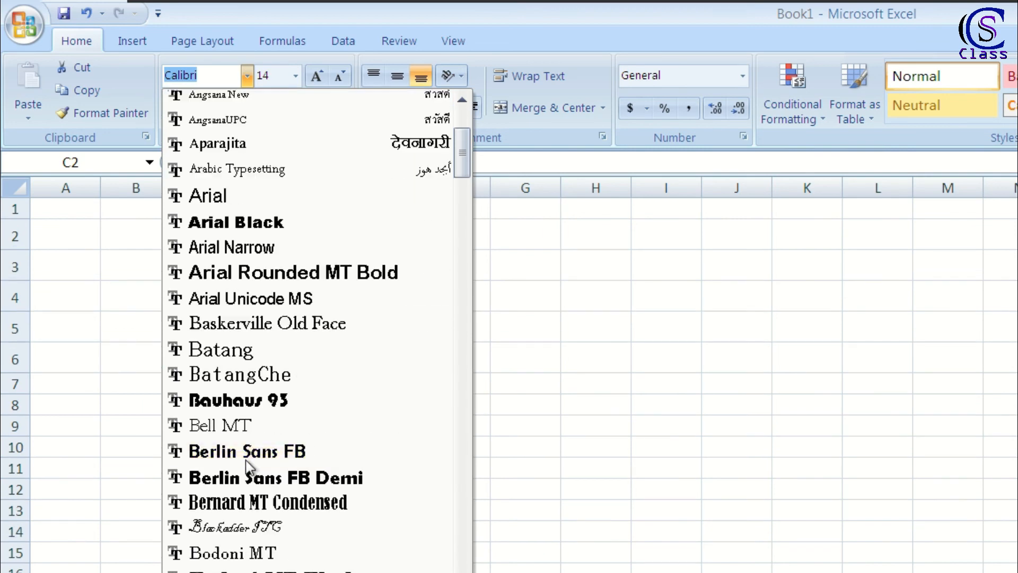
{"action": "scroll", "coordinate": [253, 461], "scroll_direction": "down", "scroll_amount": 1}
{"action": "left_click", "coordinate": [247, 376]}
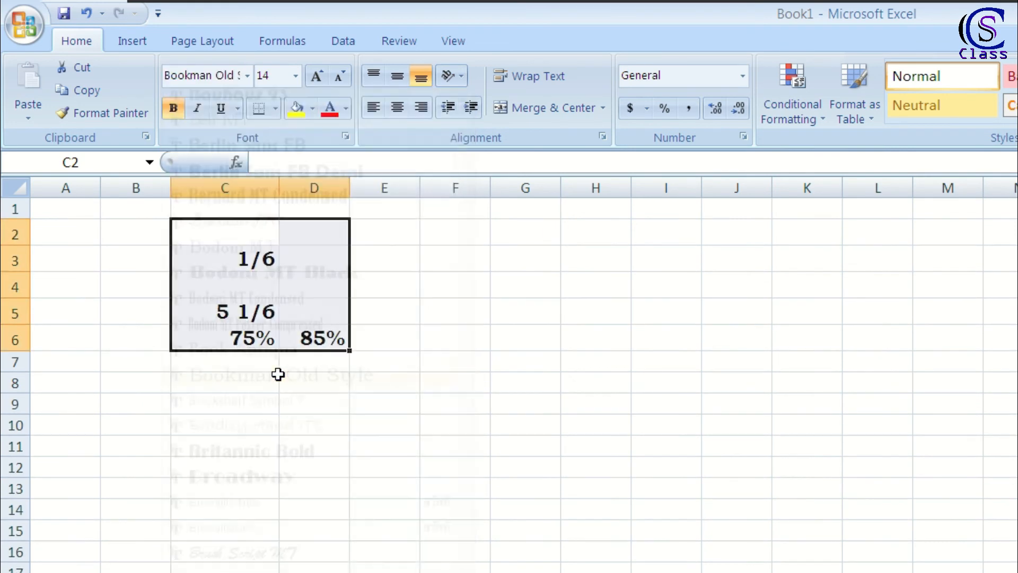
{"action": "left_click", "coordinate": [334, 110]}
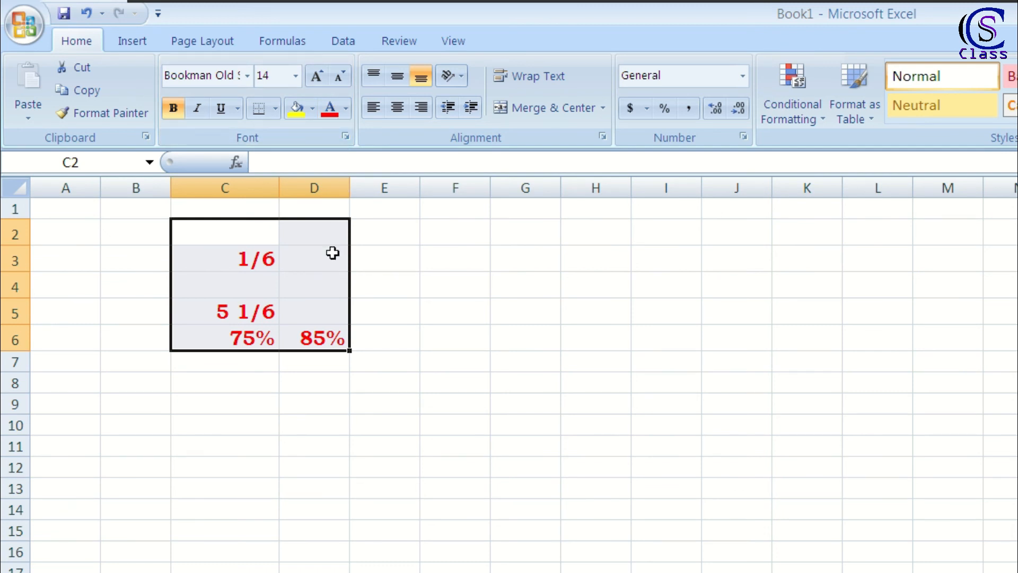
- Enter 125 in cell C8 and apply the Accounting number format with the dollar sign to it
{"action": "left_click", "coordinate": [260, 377]}
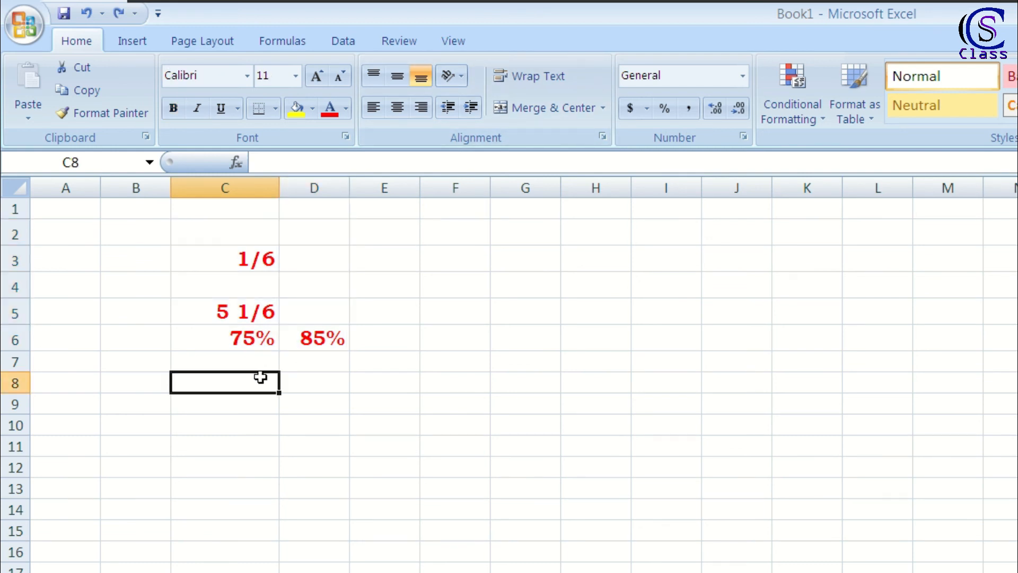
{"action": "type", "text": "125"}
{"action": "key", "text": "Return"}
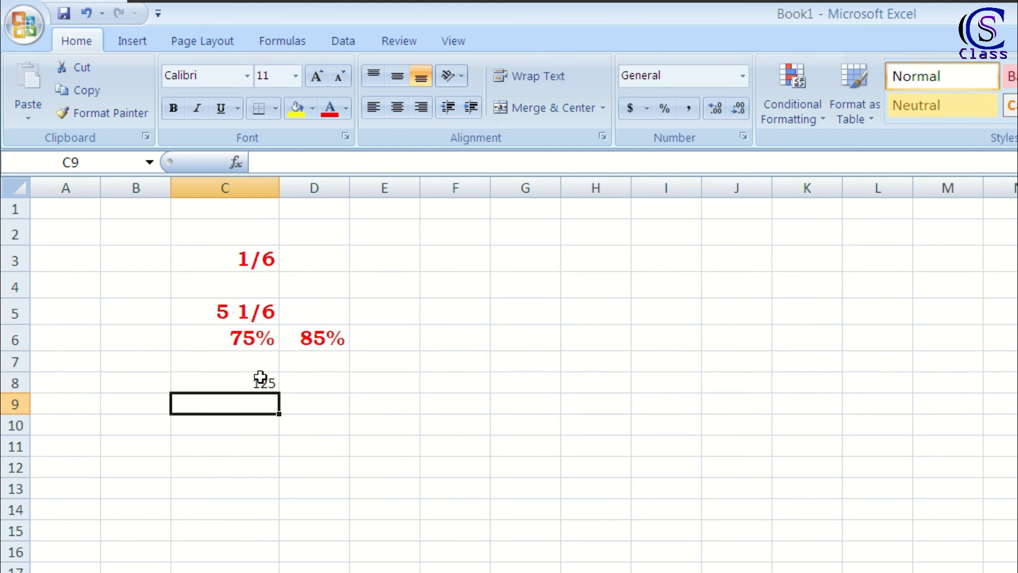
{"action": "left_click", "coordinate": [260, 376]}
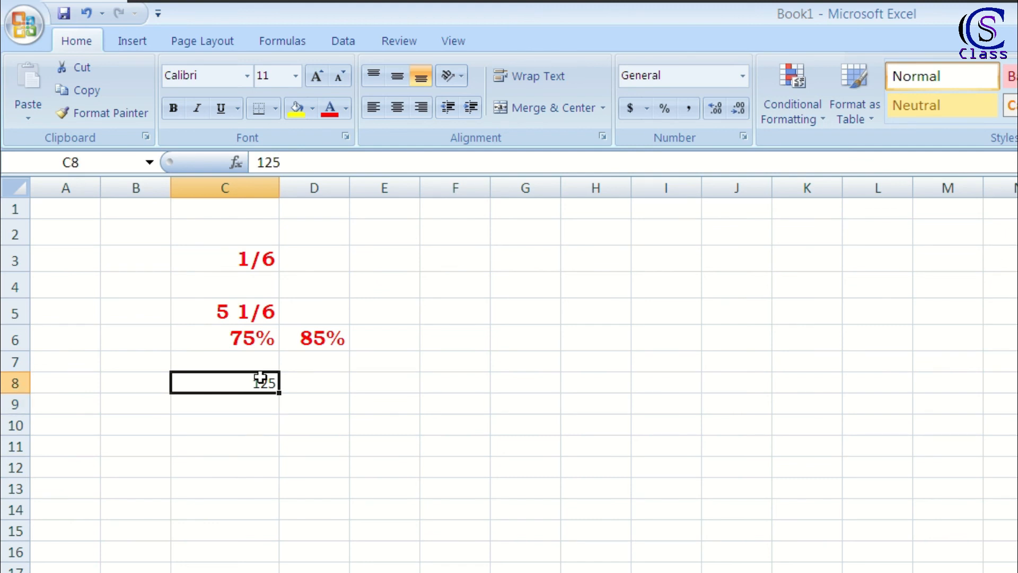
{"action": "left_click", "coordinate": [628, 109]}
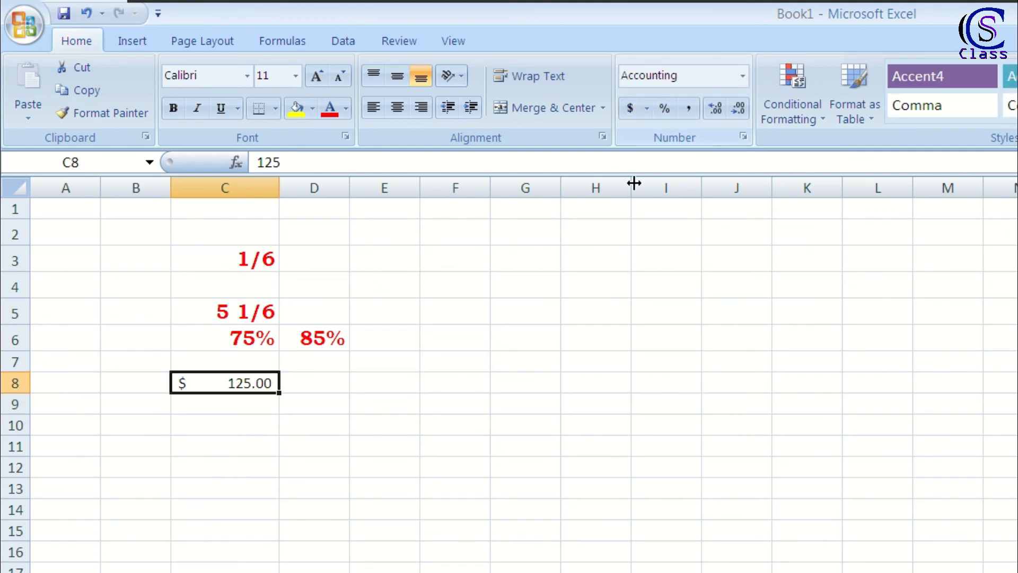